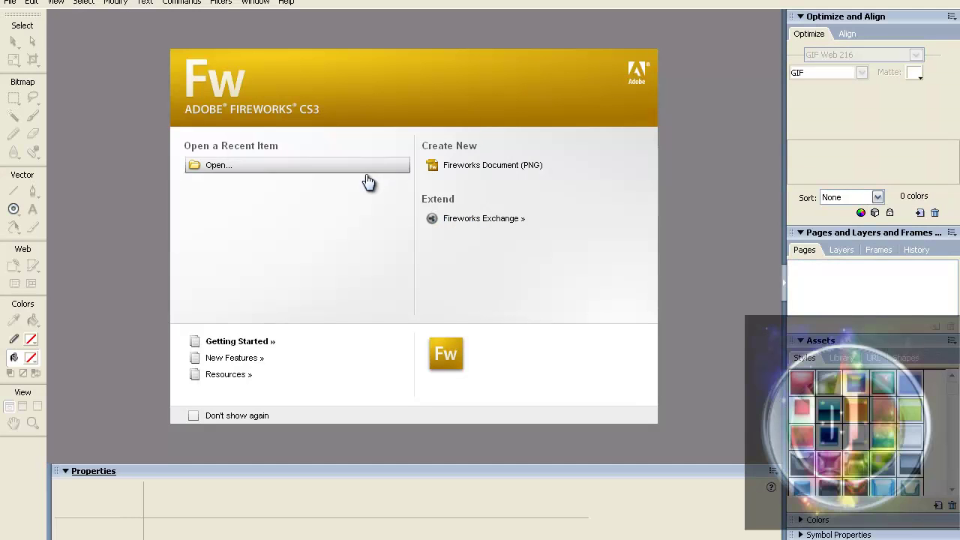
Step: Create a new 200 x 200 pixel document at 400 pixels/inch with a custom black canvas
left_click(478, 169)
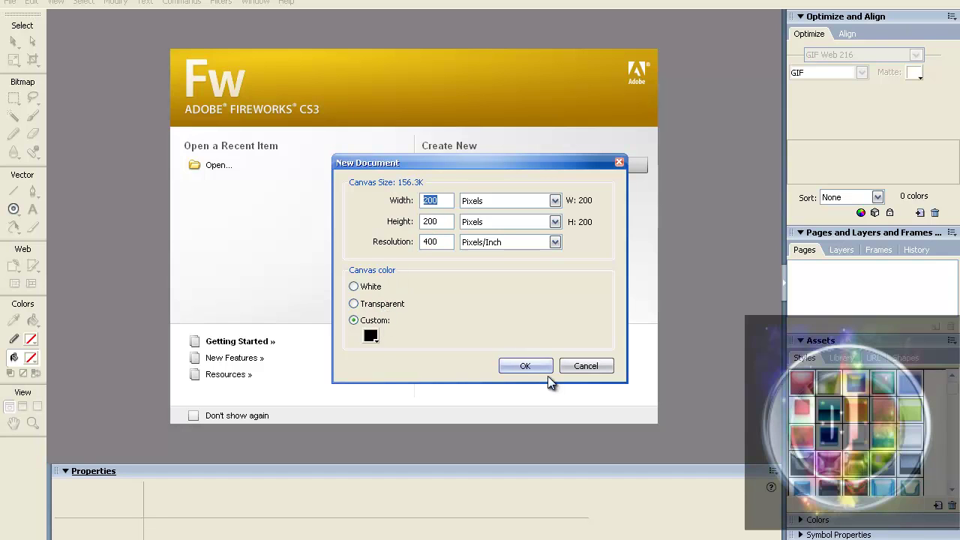
left_click(522, 365)
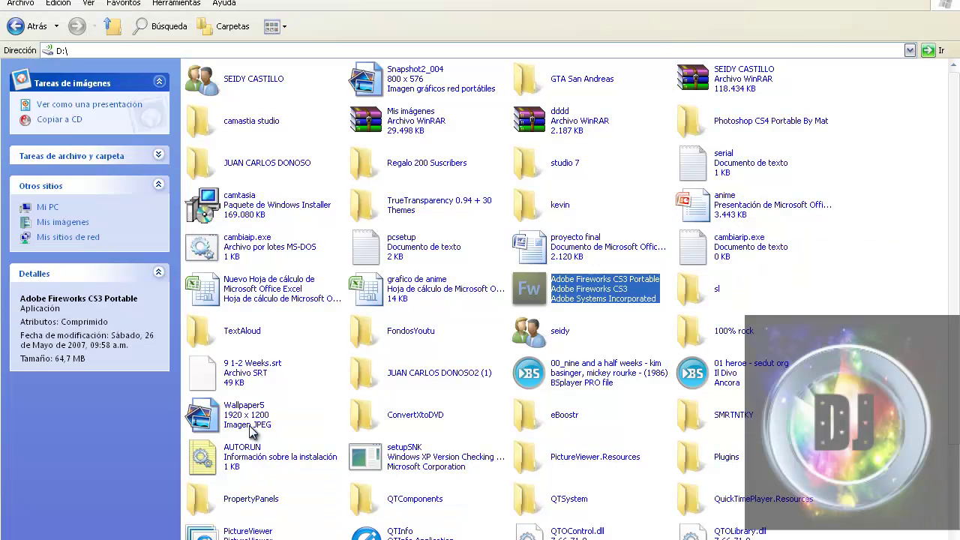
Step: Find the wallpaper-51154 image in the desktop wallpapers folder and bring it into the new document
left_click(45, 208)
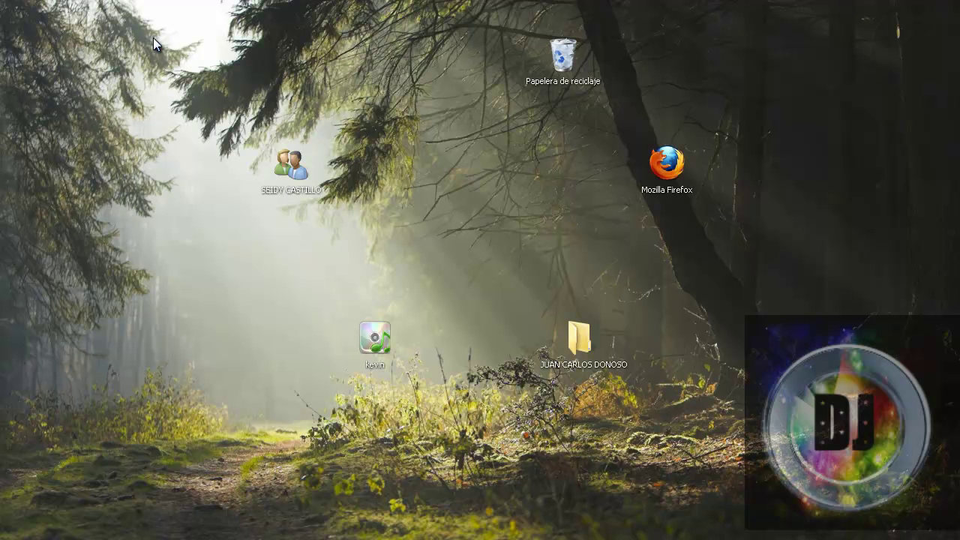
double_click(378, 338)
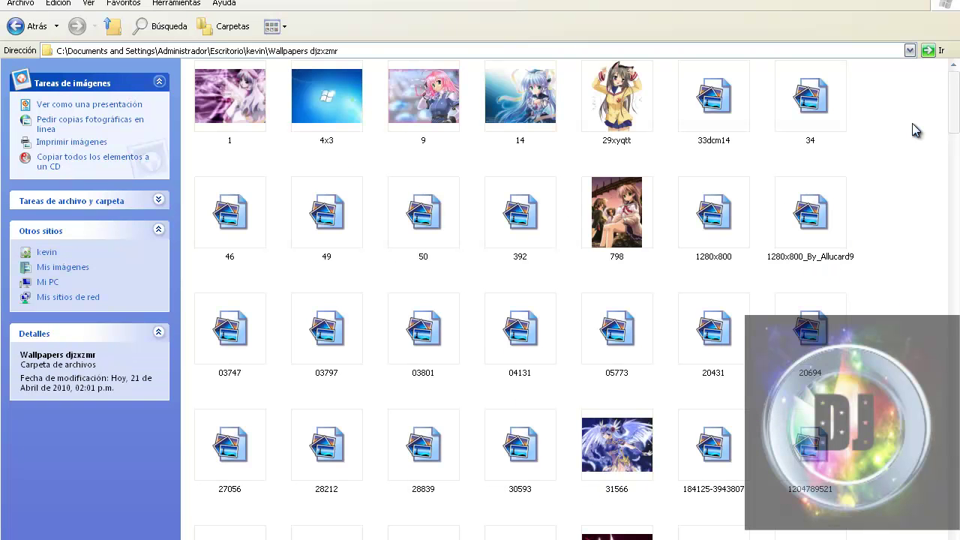
left_click_drag(956, 90, 896, 453)
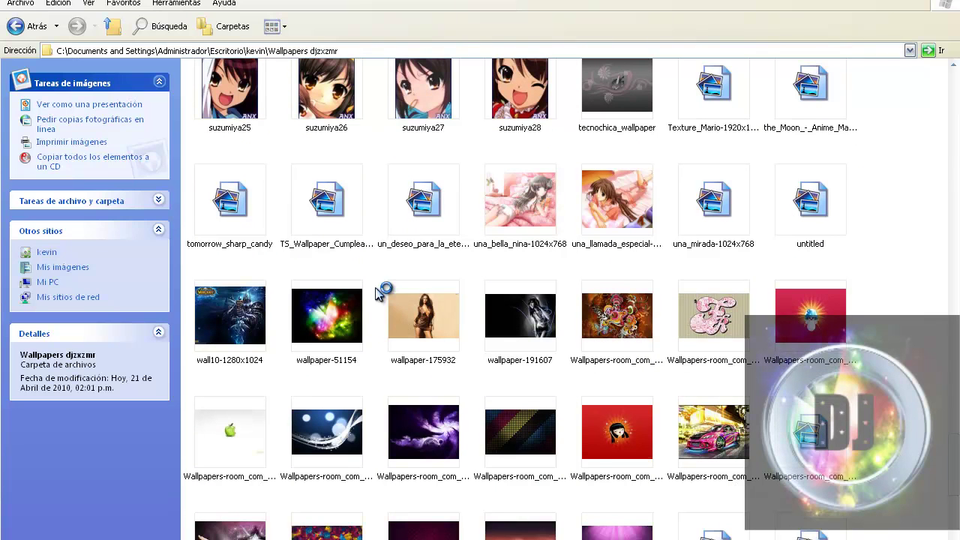
left_click(336, 328)
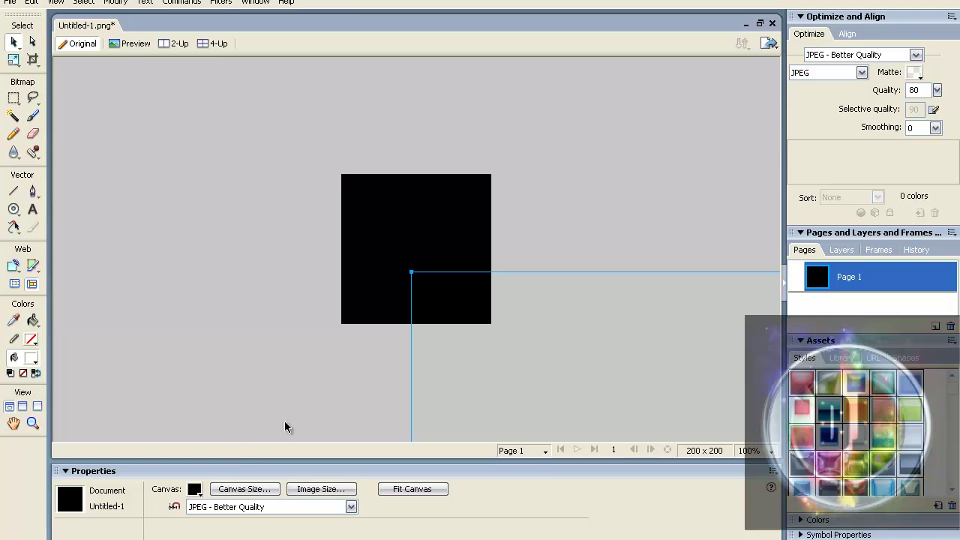
Step: Resize the imported wallpaper to 200 x 200 pixels and position it over the black canvas
left_click_drag(420, 312, 302, 253)
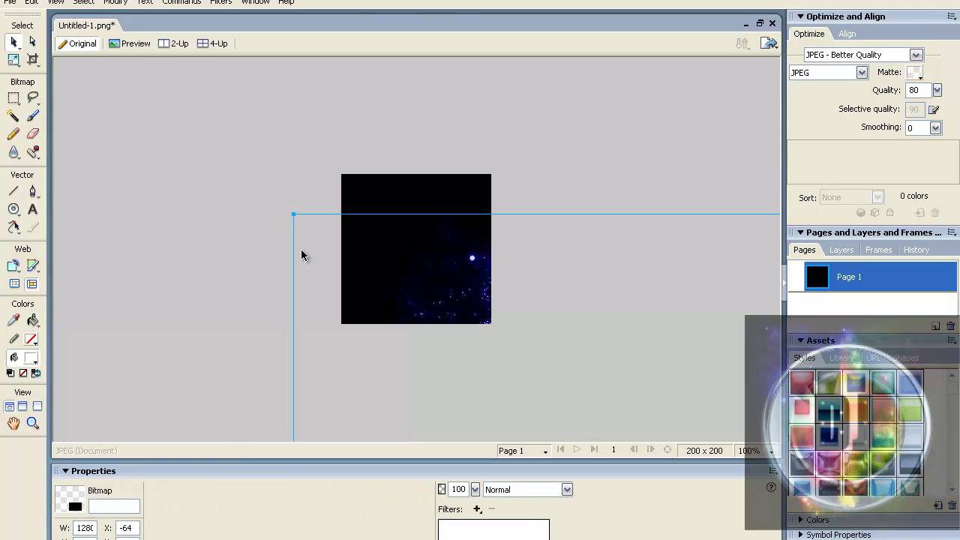
double_click(90, 529)
type("5")
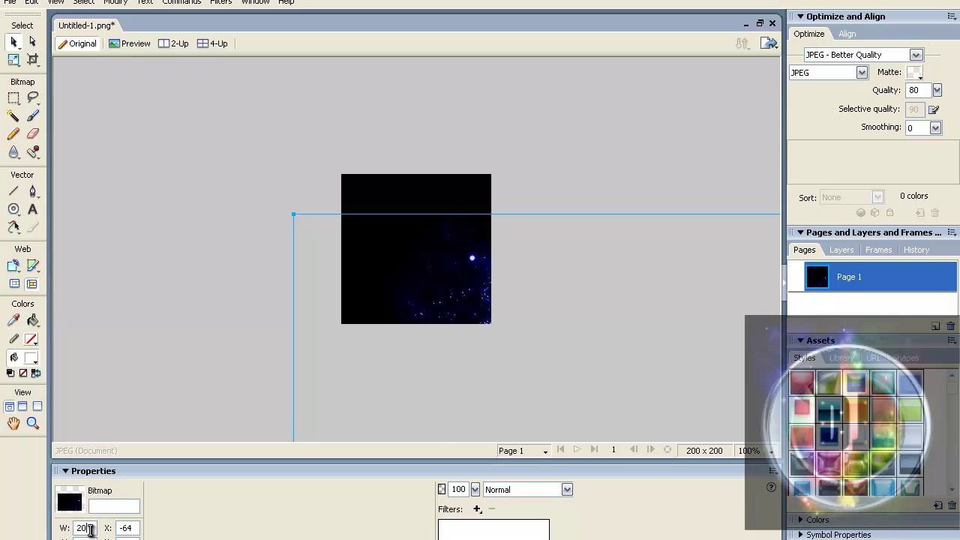
type("00")
key("Return")
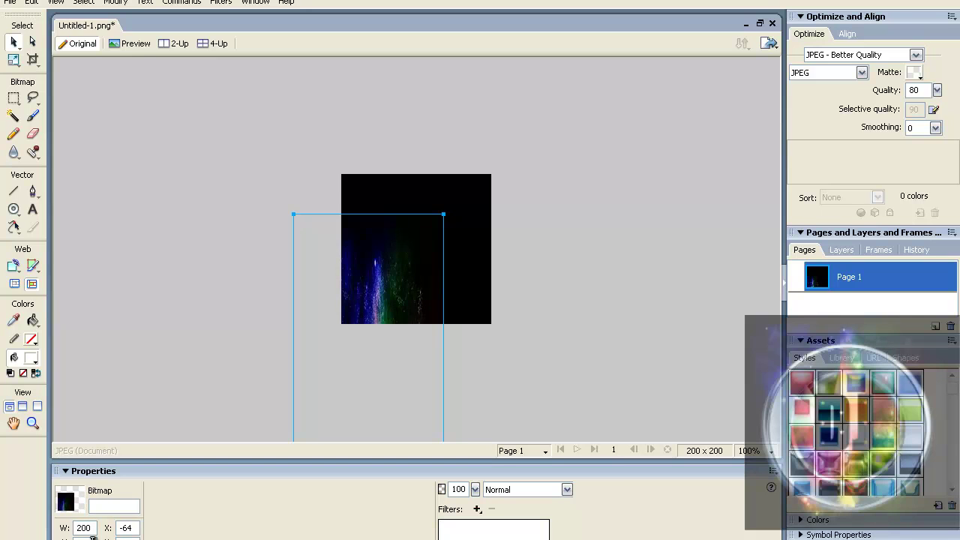
key("Return")
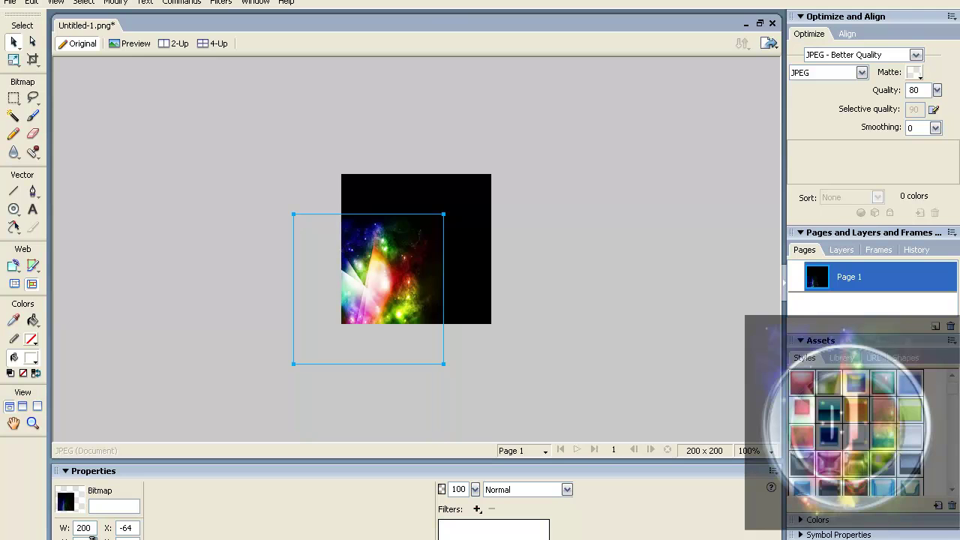
left_click_drag(409, 255, 441, 222)
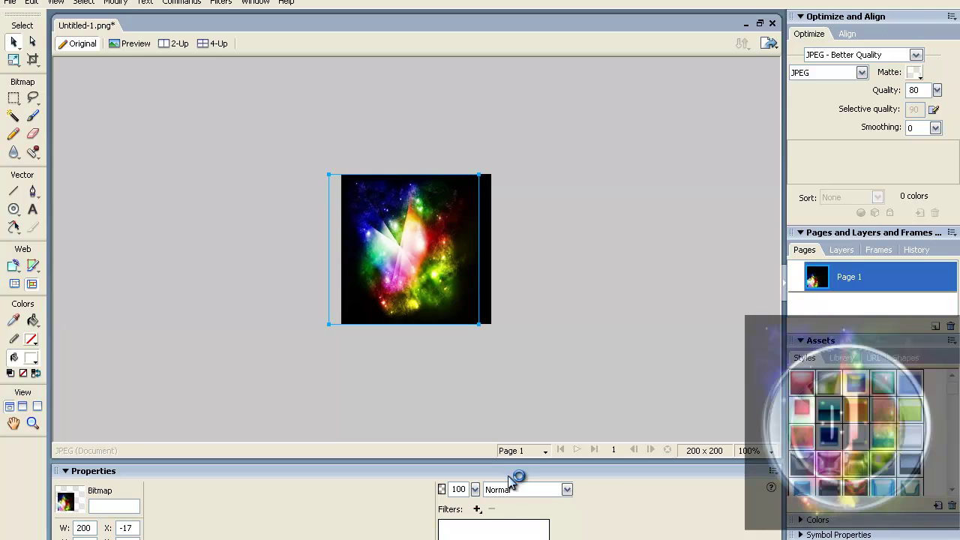
left_click(133, 282)
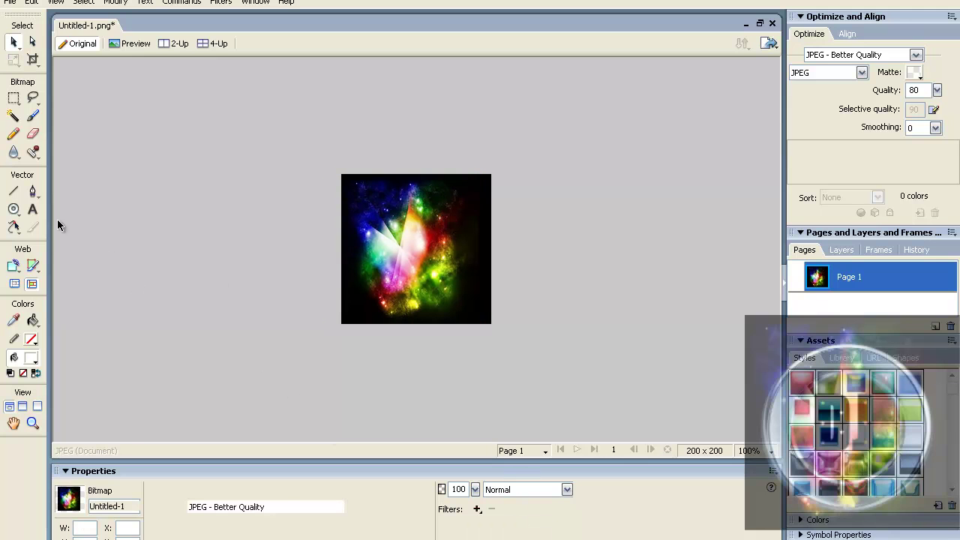
Step: Draw a white doughnut about 152 pixels wide over the middle of the wallpaper and enlarge its hole into a thinner ring
left_click(22, 208)
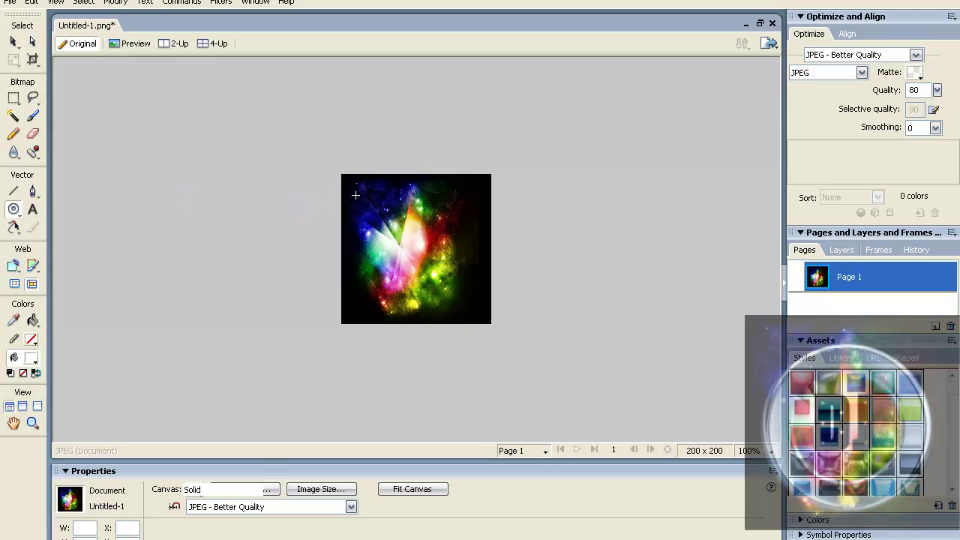
left_click_drag(356, 195, 469, 277)
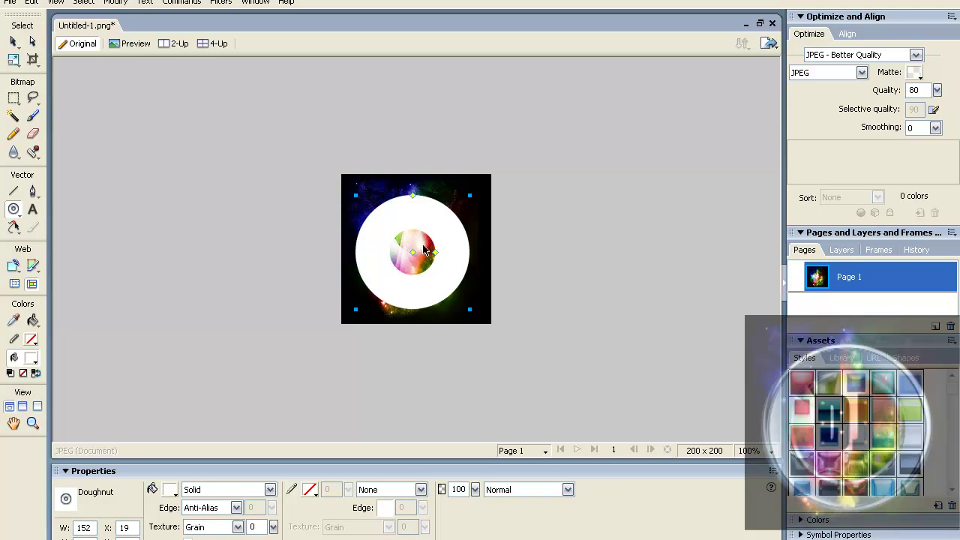
key("v")
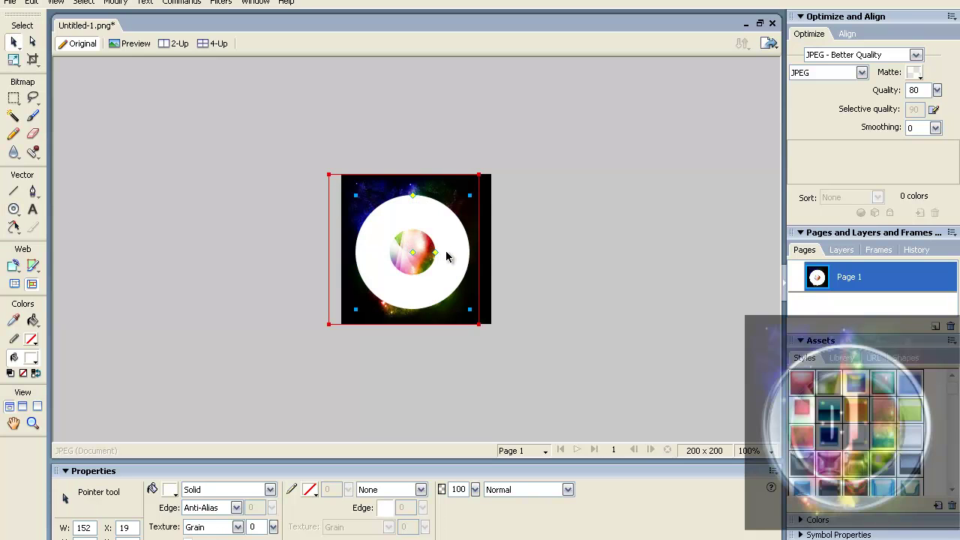
left_click(439, 259)
left_click_drag(439, 258, 451, 259)
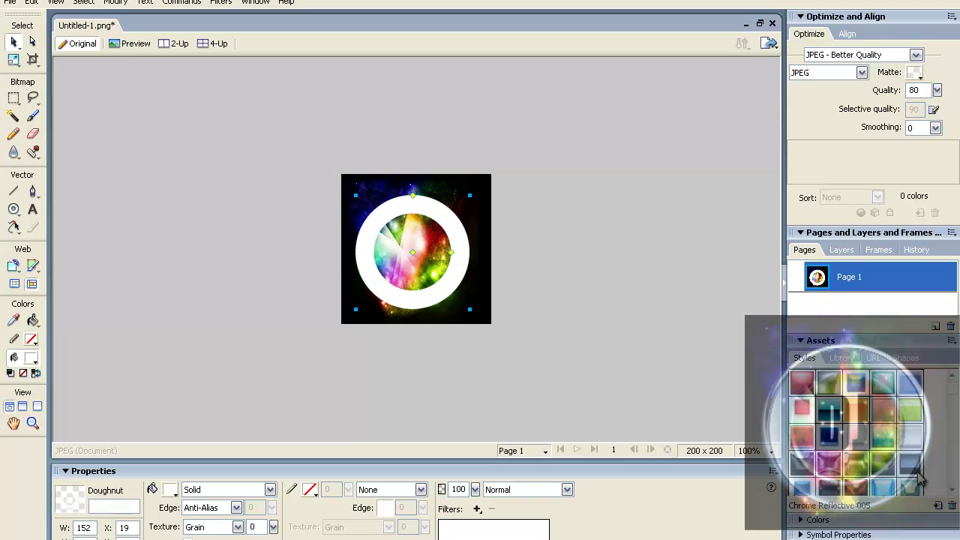
Step: Apply the Chrome Misc 012 style to the doughnut and set its blend mode to Lighten
left_click(953, 489)
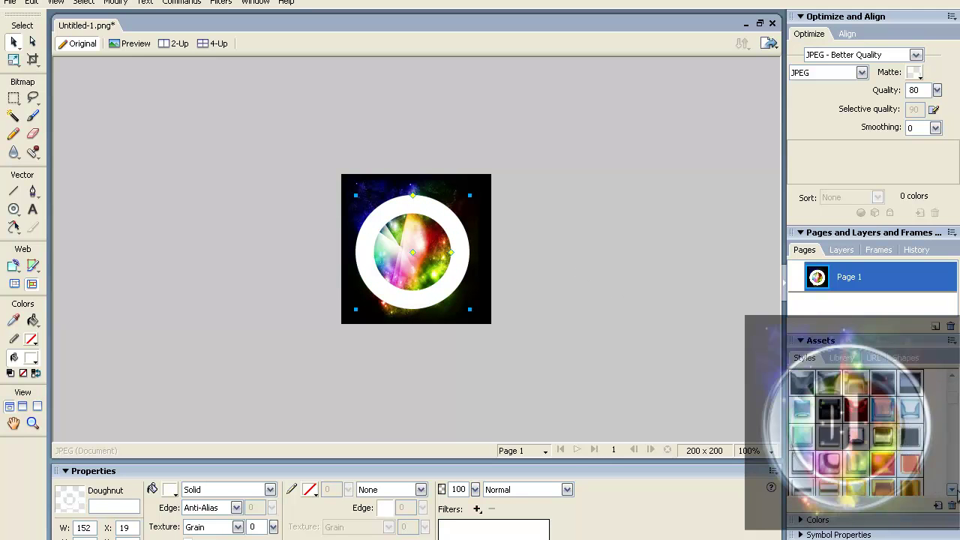
left_click(908, 431)
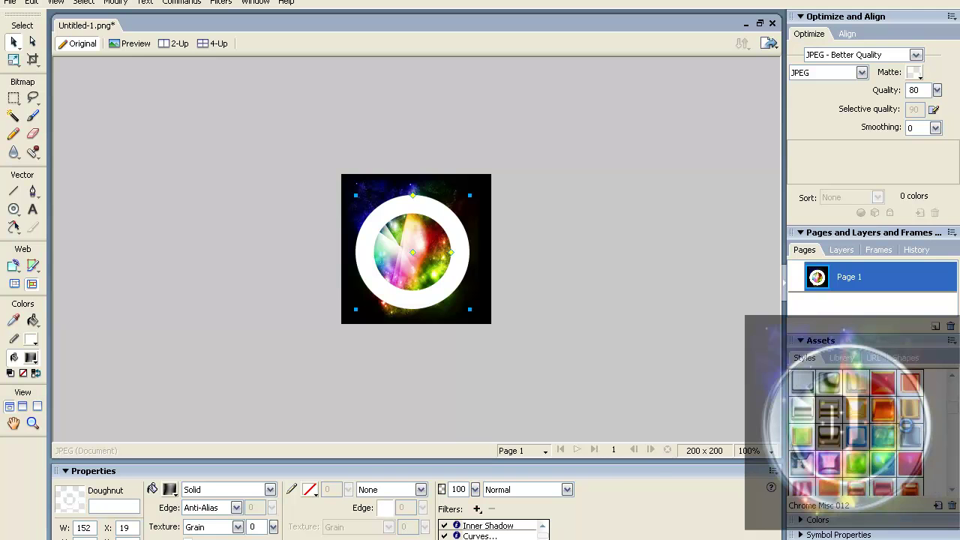
left_click(534, 491)
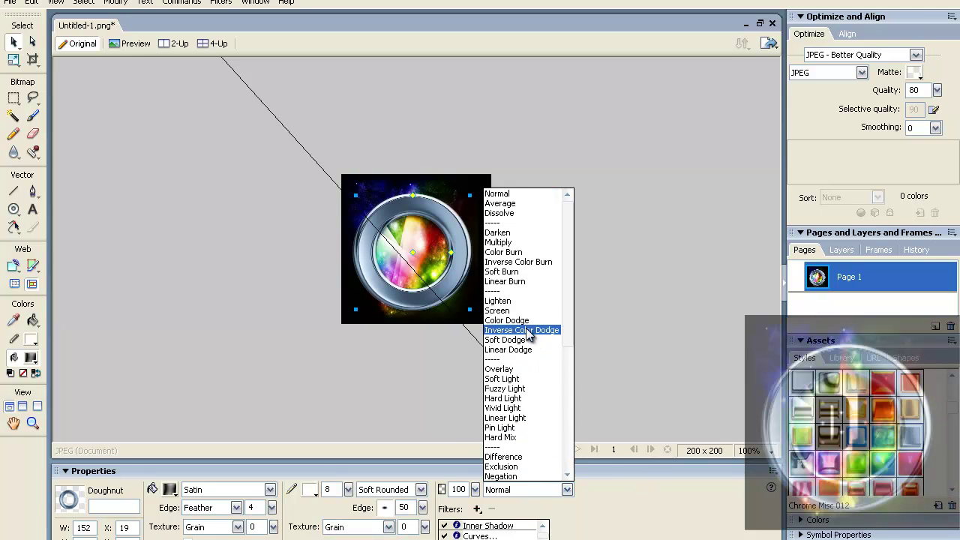
left_click(498, 301)
left_click(558, 314)
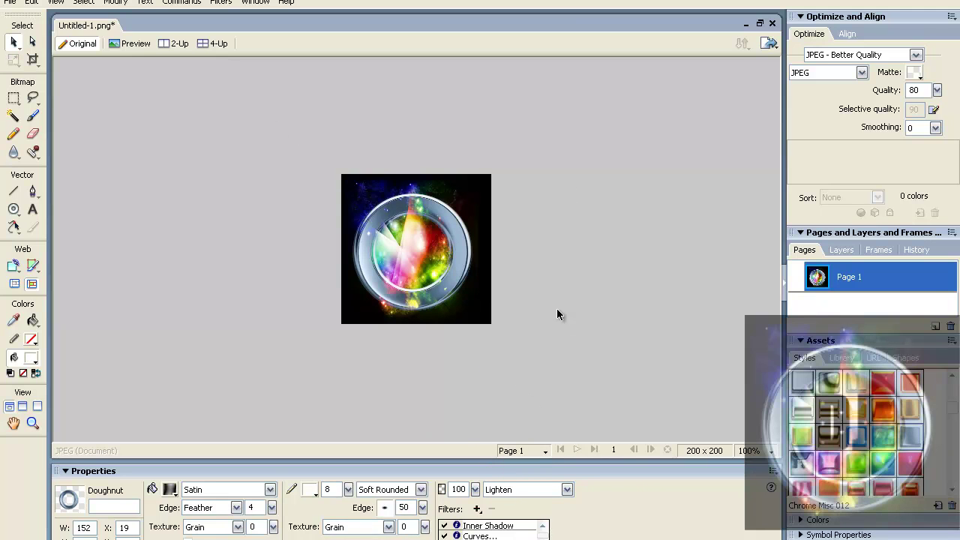
left_click(417, 213)
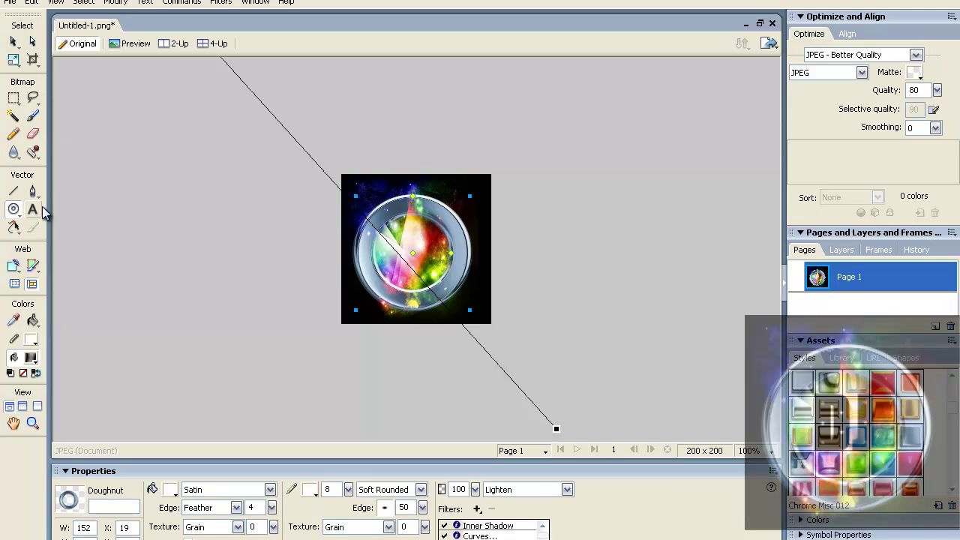
Step: Add the white text "dj" in bold Hollywood font, size 66, inside the ring
key("ctrl+d")
key("t")
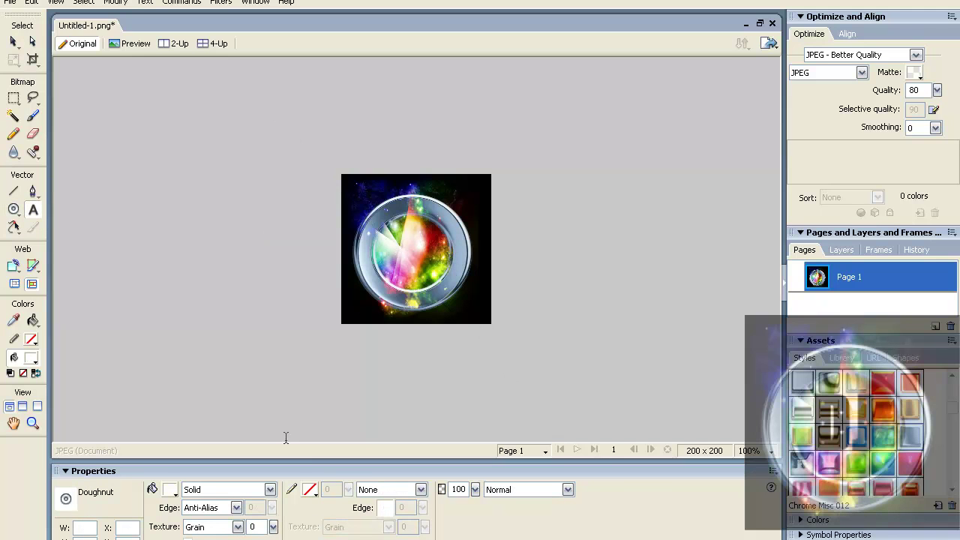
left_click(289, 489)
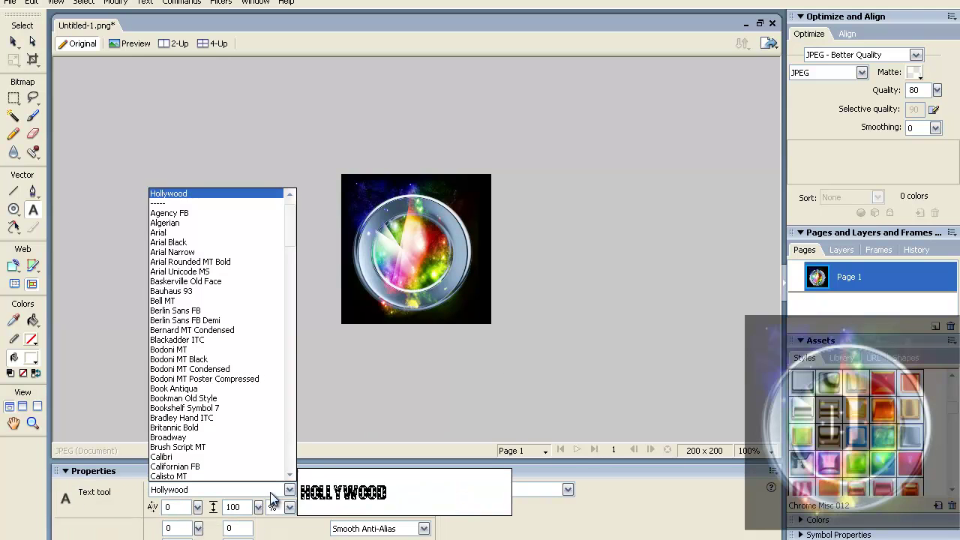
left_click(447, 386)
left_click(405, 257)
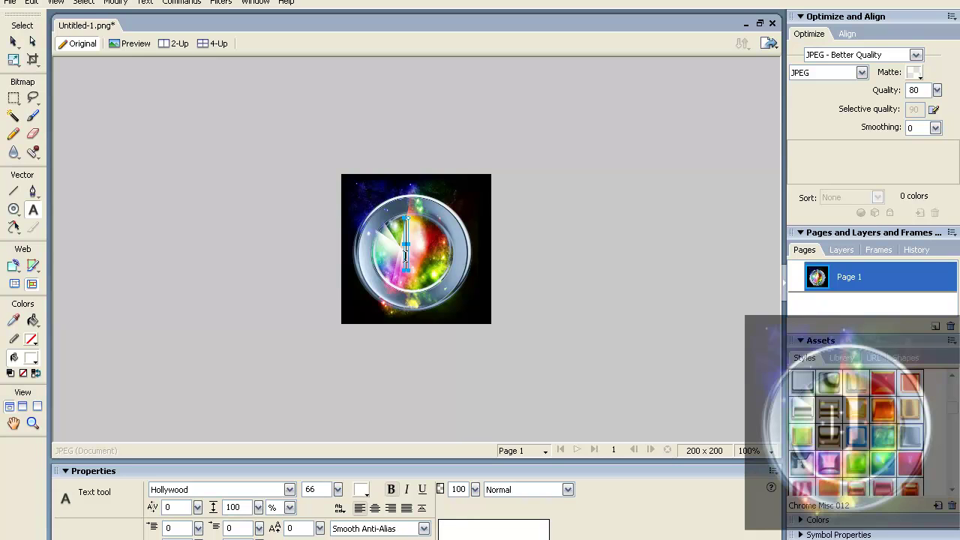
type("DJ")
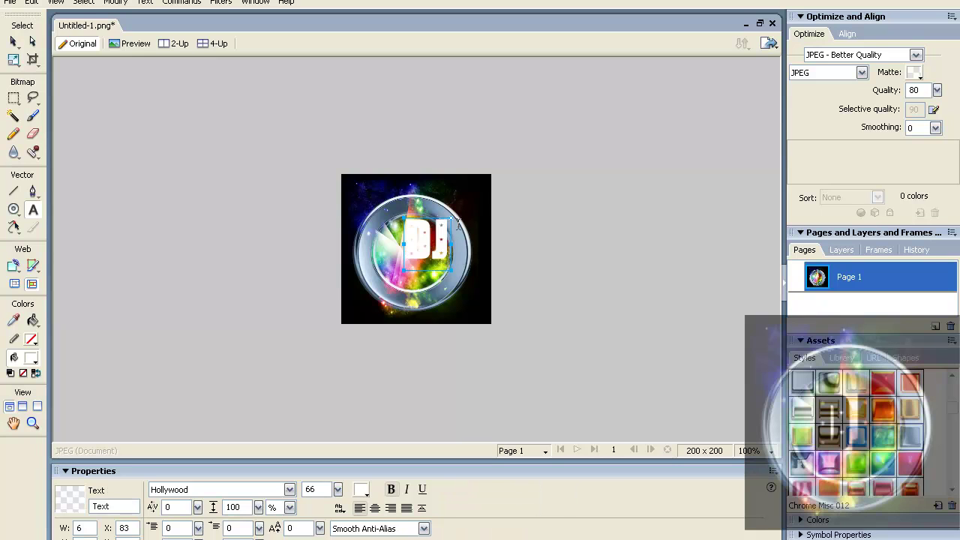
Step: Move the "dj" text to the centre of the ring
left_click(15, 43)
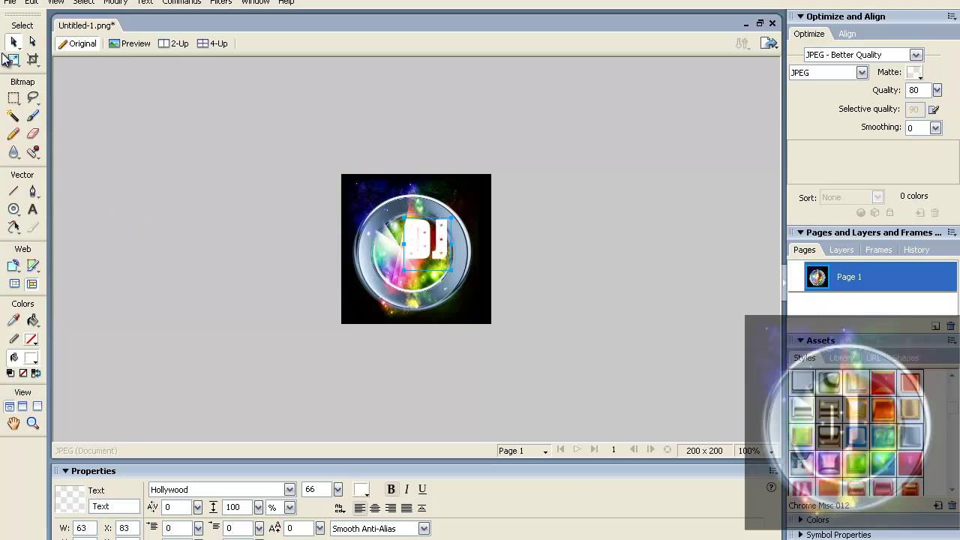
left_click_drag(410, 228, 398, 232)
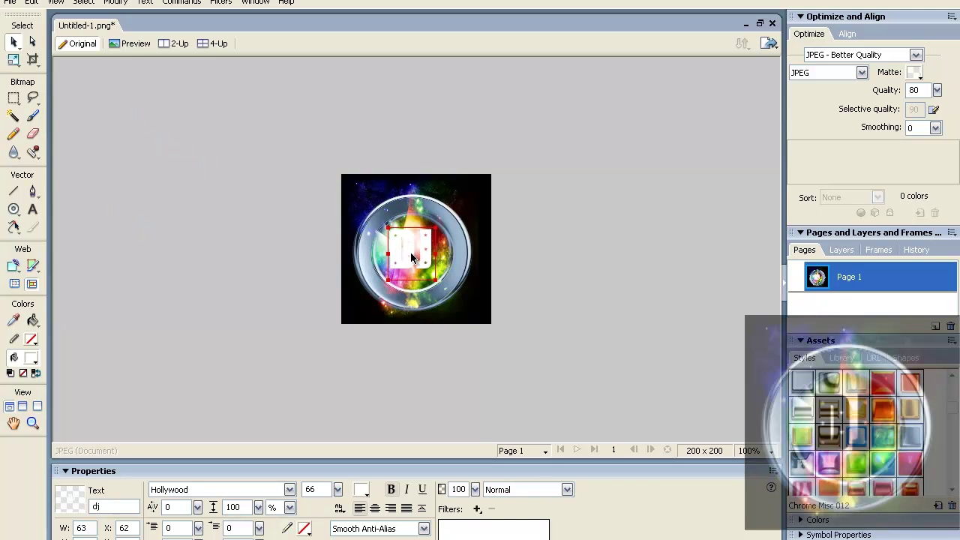
left_click(555, 267)
left_click(452, 239)
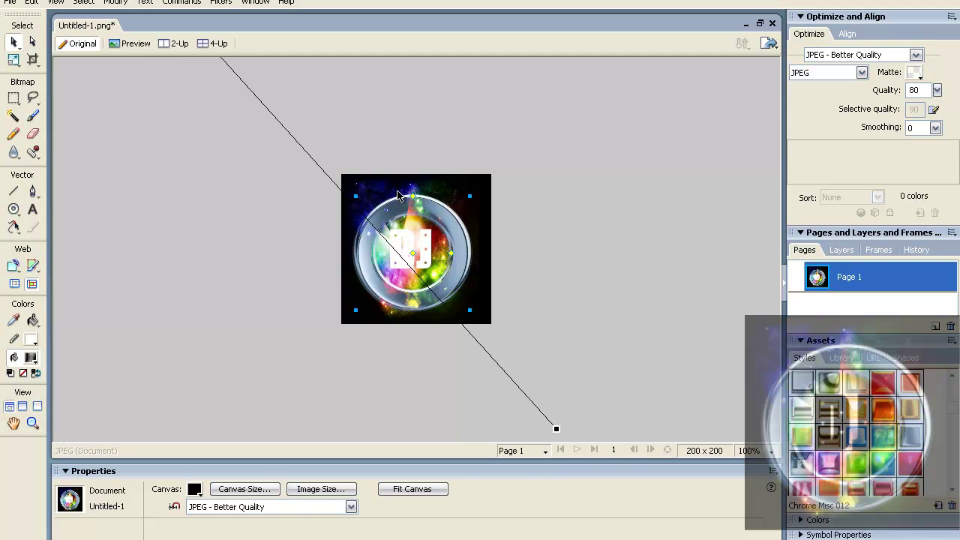
Step: Try the Lighten, Hard Light and Hue blend modes on the "dj" text
left_click(412, 253)
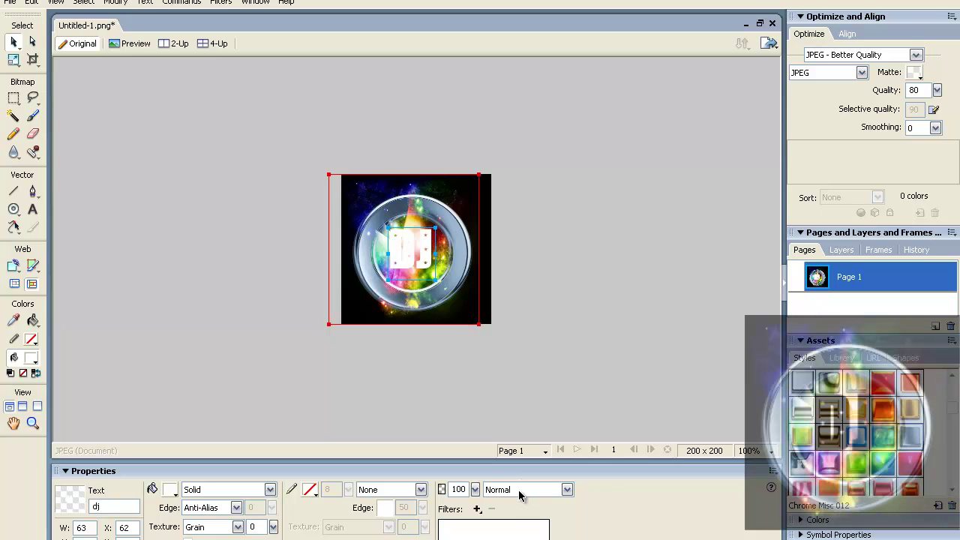
left_click(518, 493)
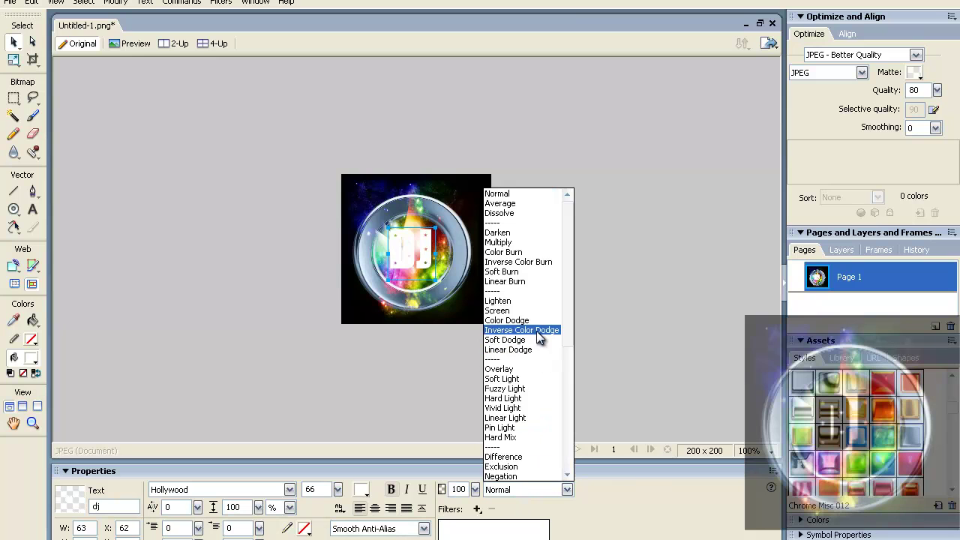
left_click(518, 300)
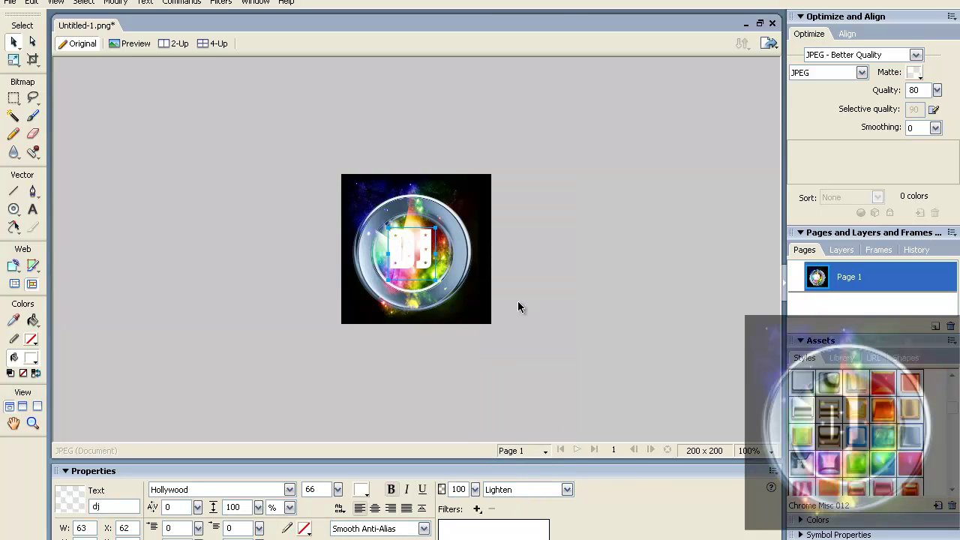
left_click(530, 484)
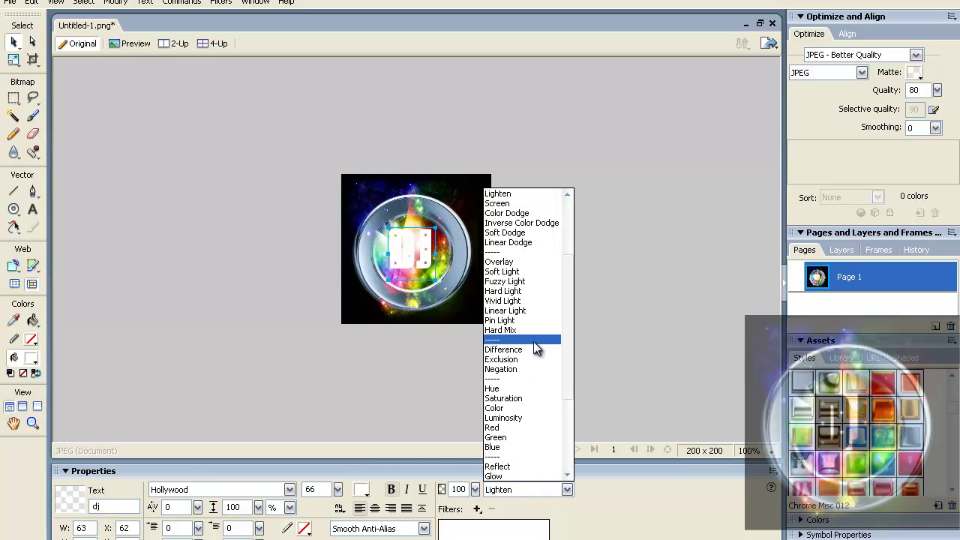
left_click(520, 292)
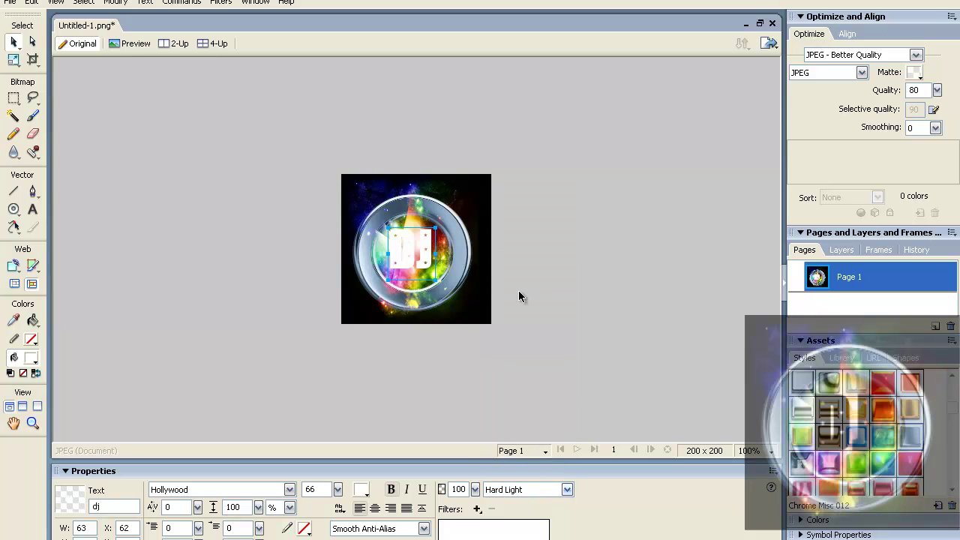
left_click(530, 489)
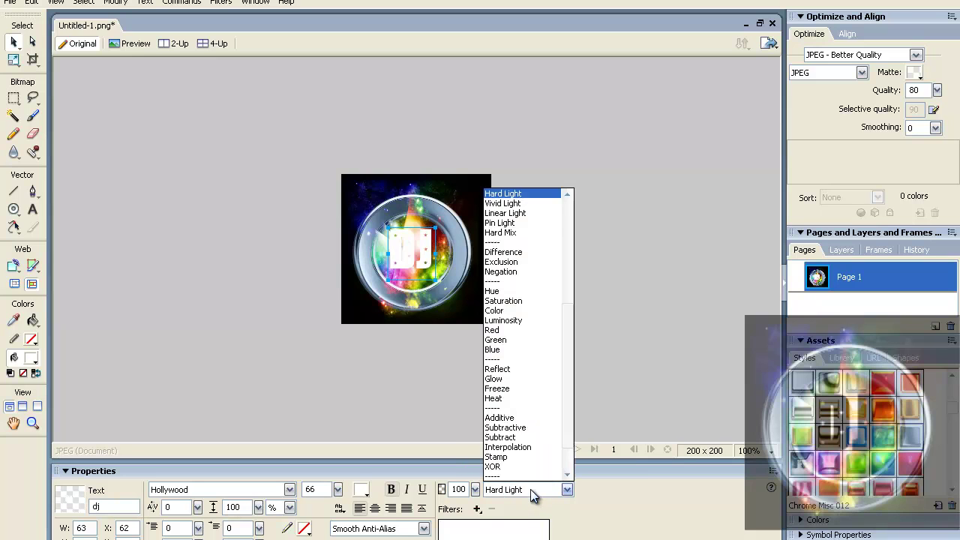
left_click(532, 288)
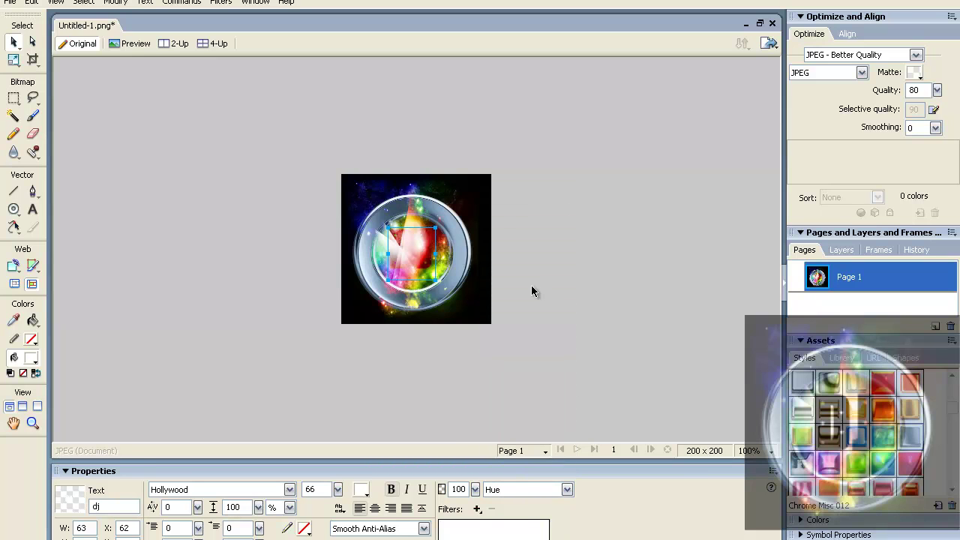
Step: Set the blend mode of the "dj" text to Subtract and deselect it
left_click(515, 491)
left_click(515, 399)
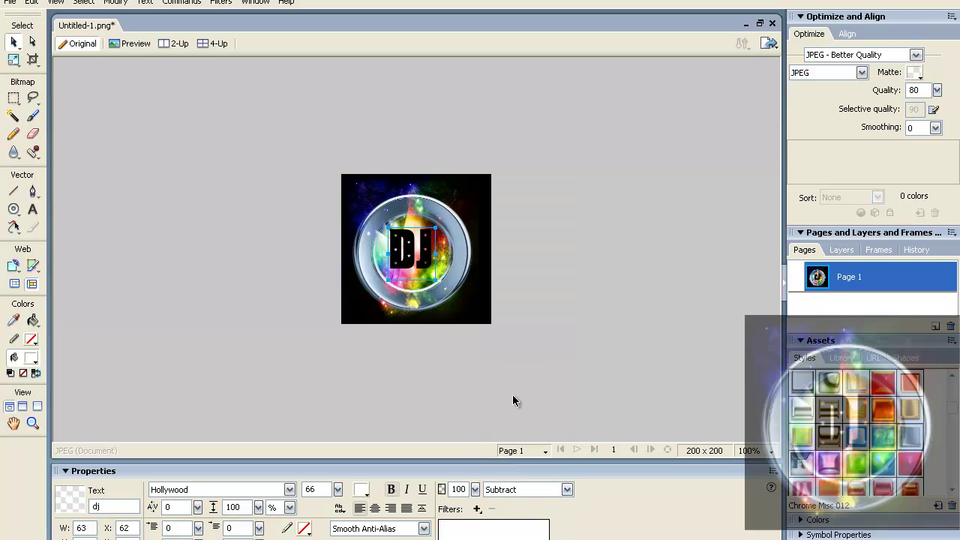
left_click(449, 394)
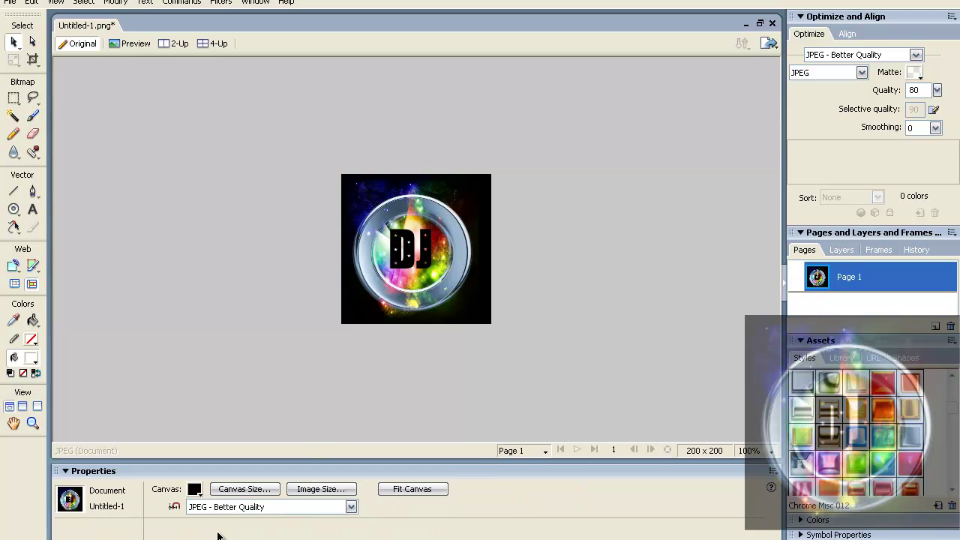